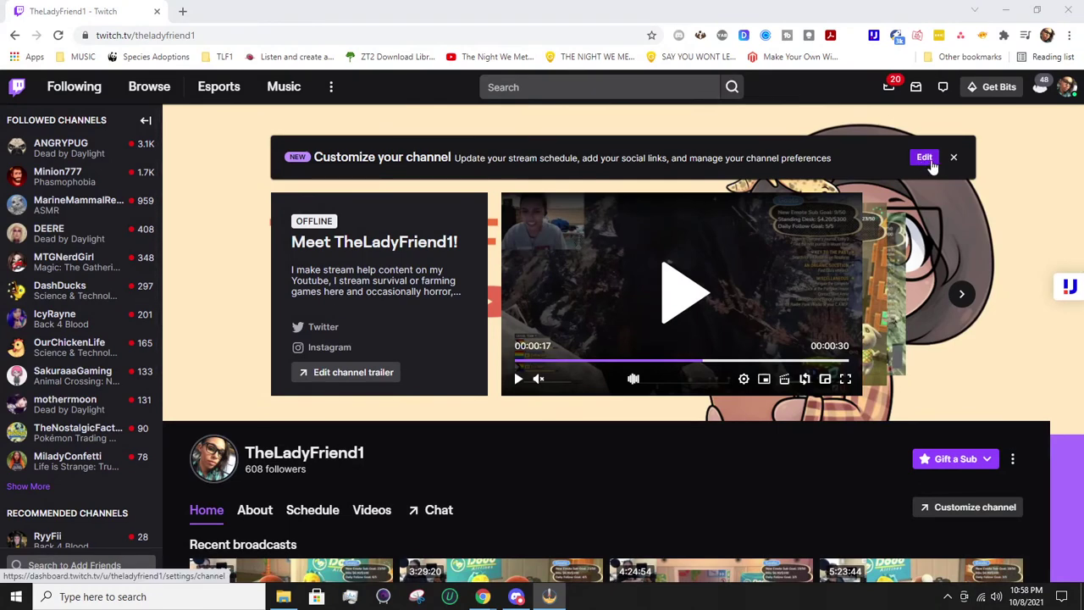
# Step: Search the Creator Dashboard extensions for 'dynamic follow button'
pyautogui.click(1066, 87)
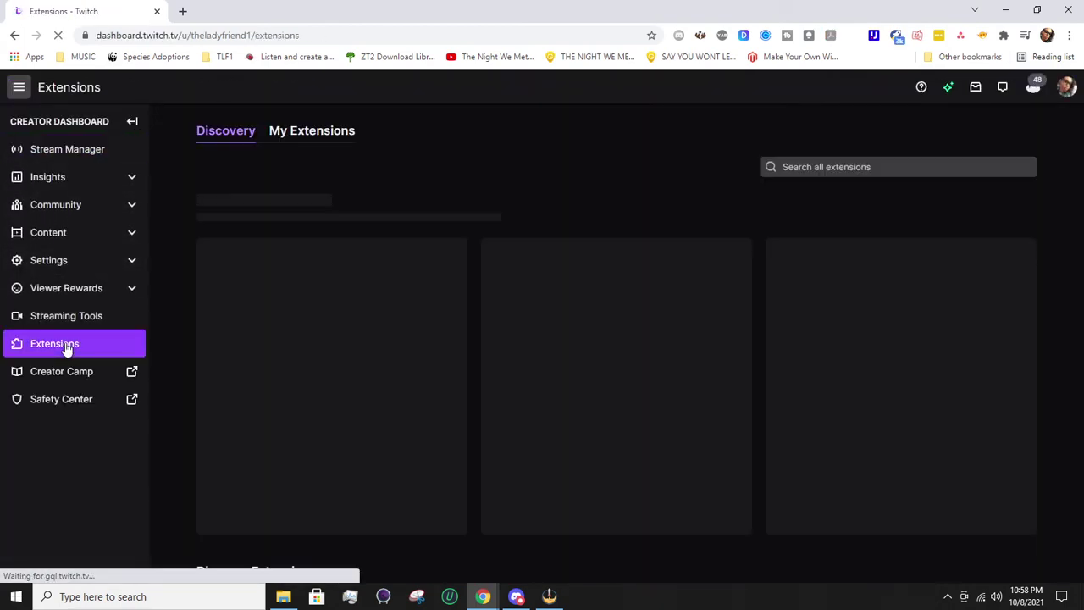
pyautogui.click(819, 167)
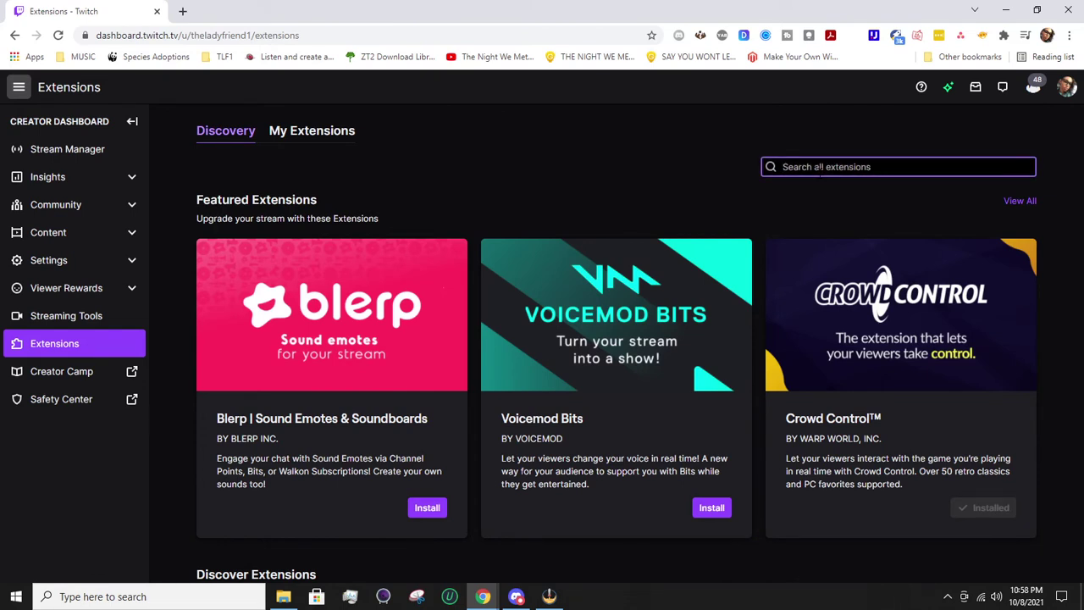
pyautogui.write('dynamic follow button')
pyautogui.press('Return')
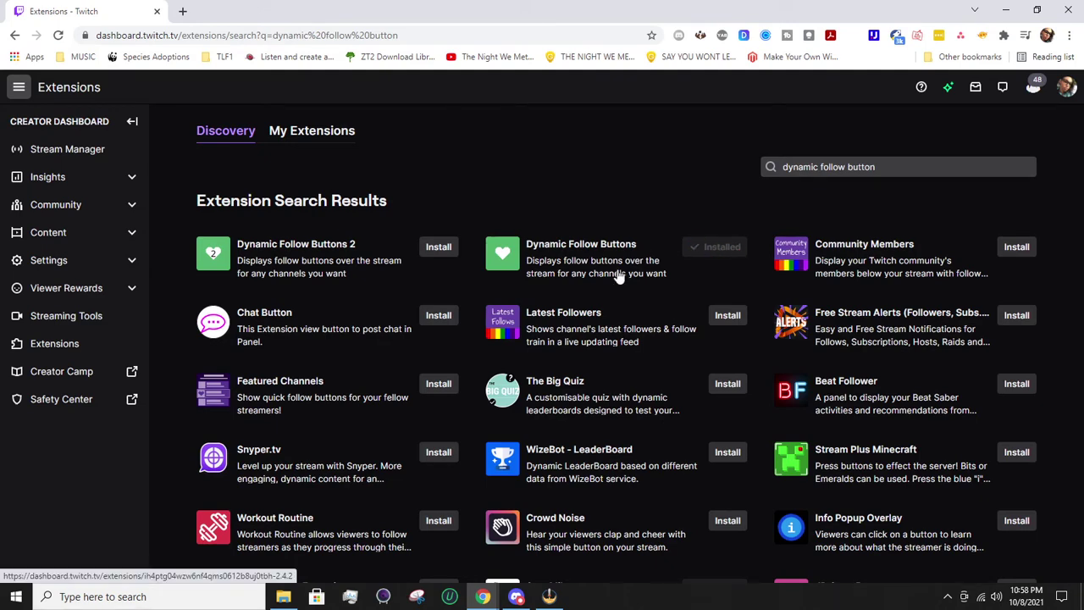
# Step: Open the Dynamic Follow Buttons settings from My Extensions and set the heading to 'Follow'
pyautogui.click(330, 133)
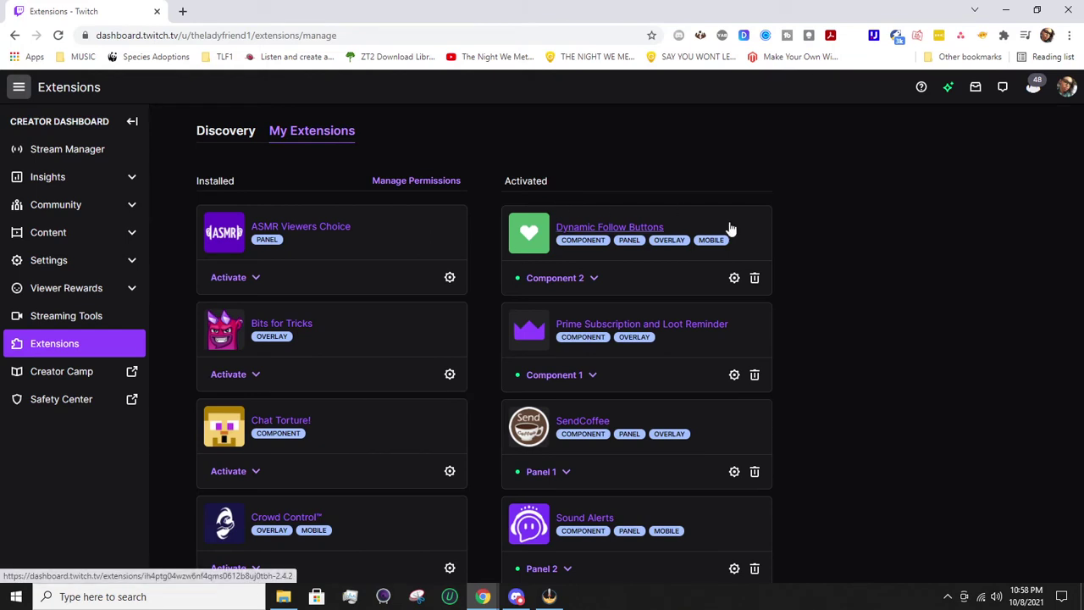
pyautogui.click(734, 281)
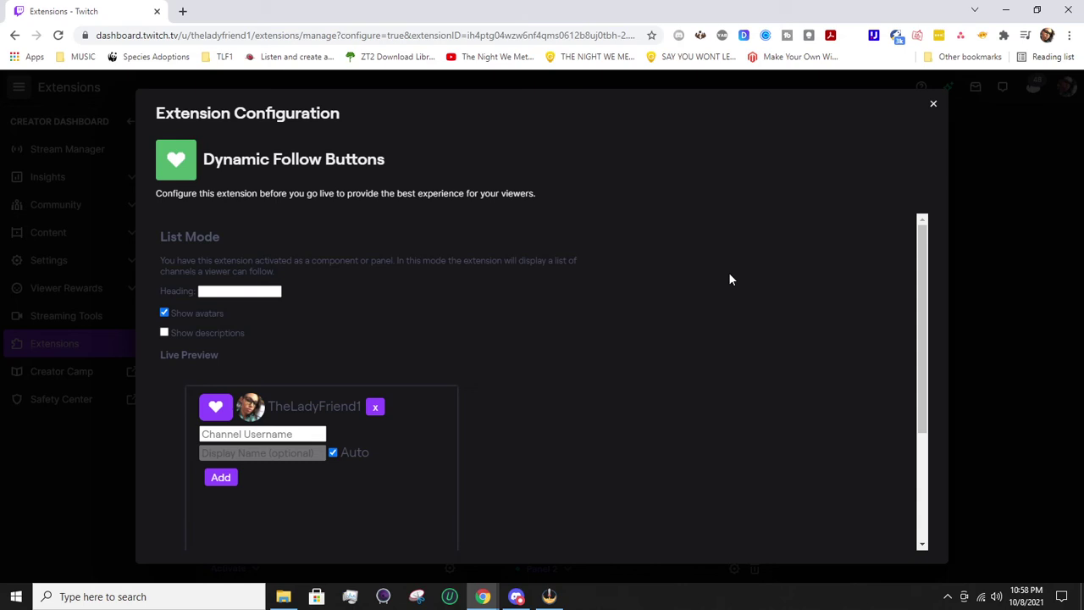
pyautogui.click(239, 291)
pyautogui.write('Follow')
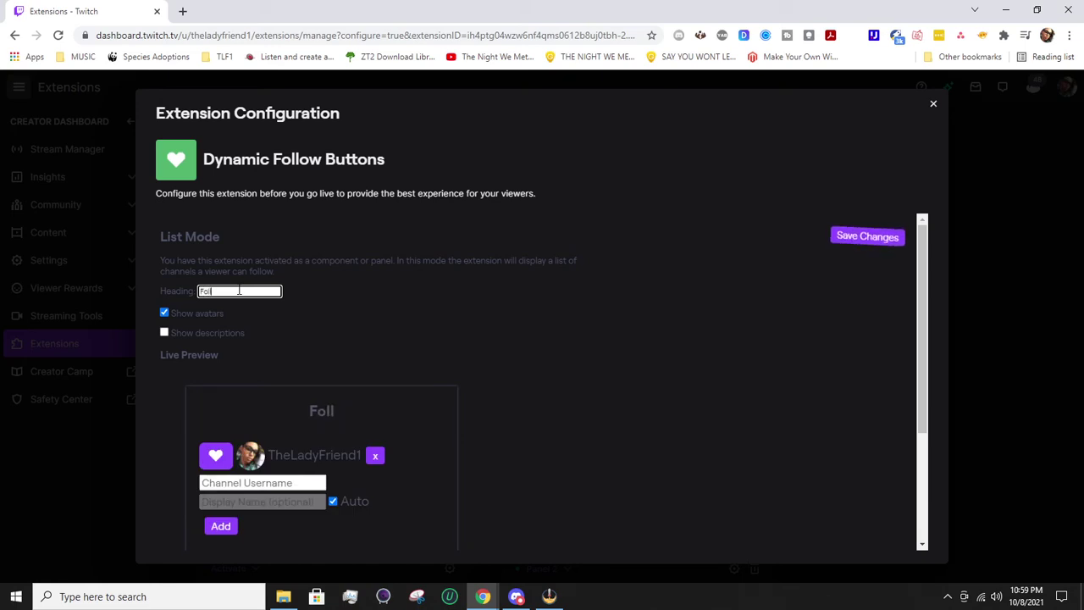
pyautogui.click(379, 338)
pyautogui.scroll(-2, 330, 426)
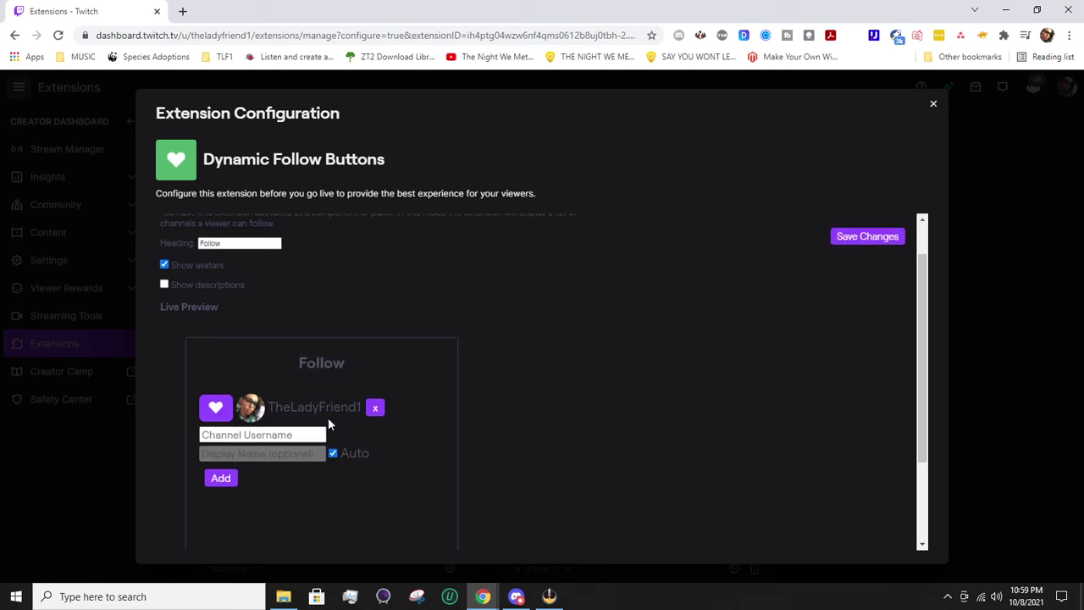
pyautogui.scroll(1, 344, 404)
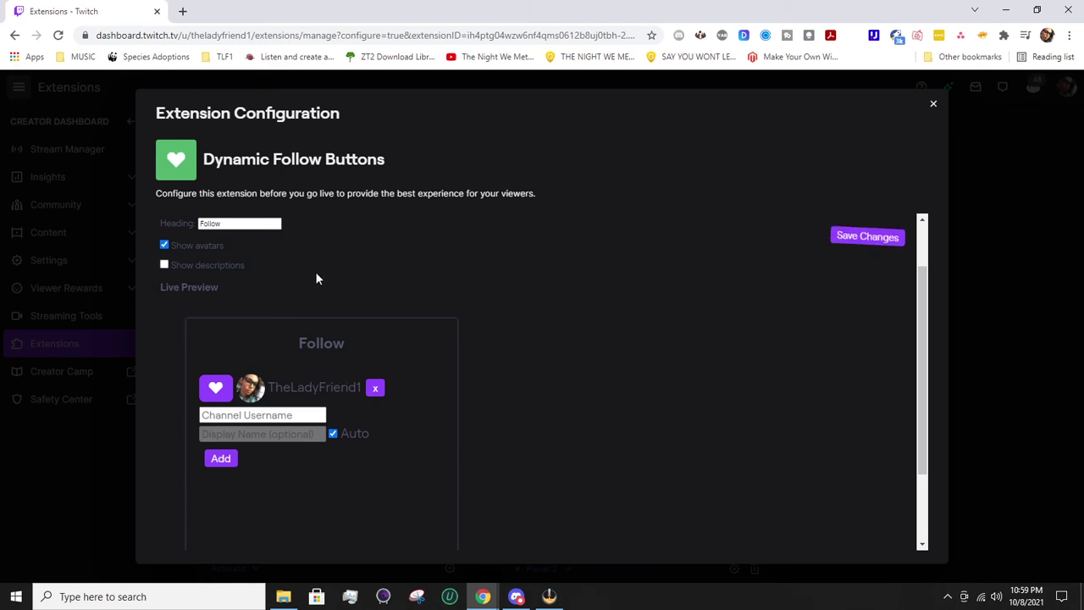
# Step: Keep avatars shown and channel descriptions hidden after comparing both in the preview
pyautogui.click(164, 246)
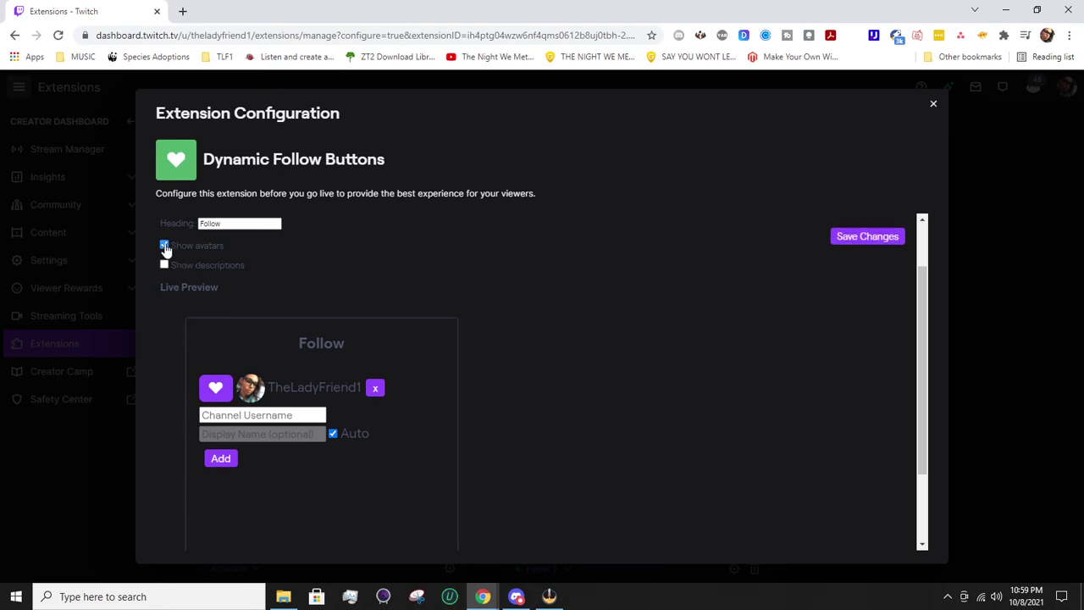
pyautogui.click(165, 245)
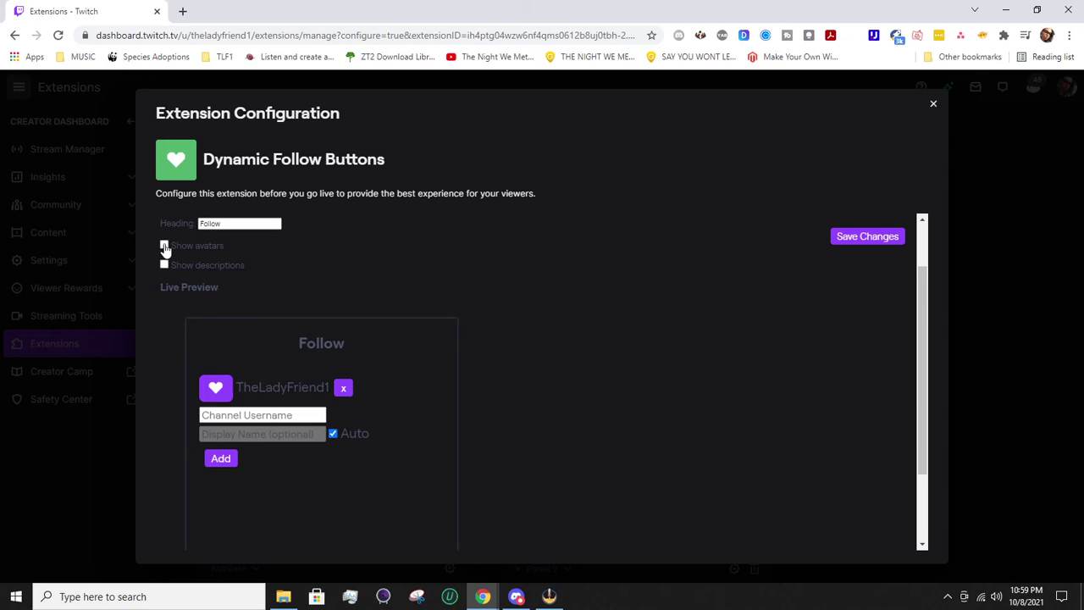
pyautogui.click(165, 265)
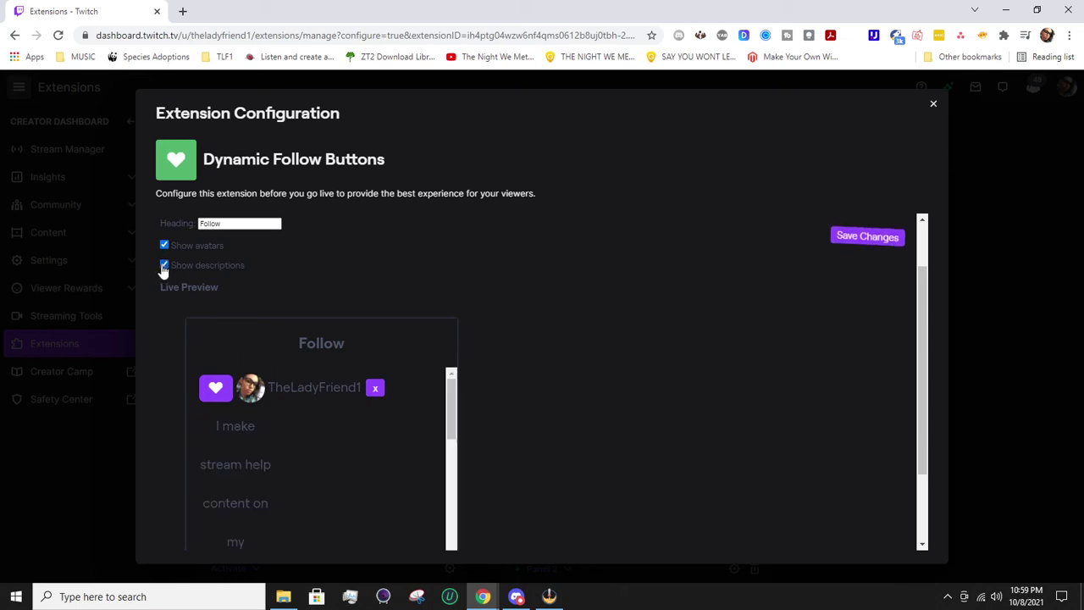
pyautogui.scroll(-4, 346, 511)
pyautogui.scroll(-3, 343, 508)
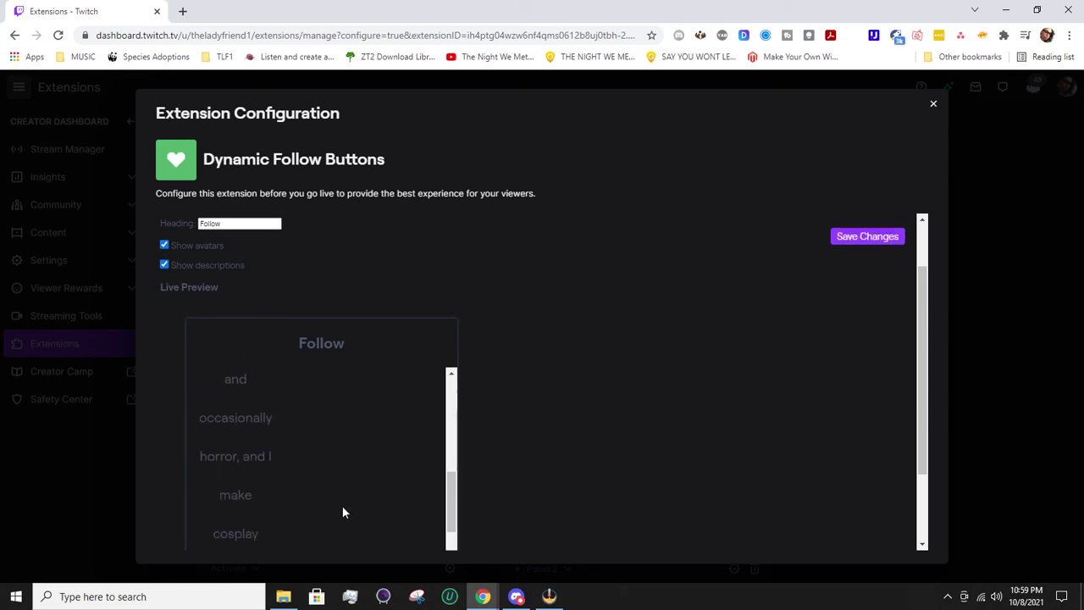
pyautogui.scroll(4, 337, 498)
pyautogui.click(164, 265)
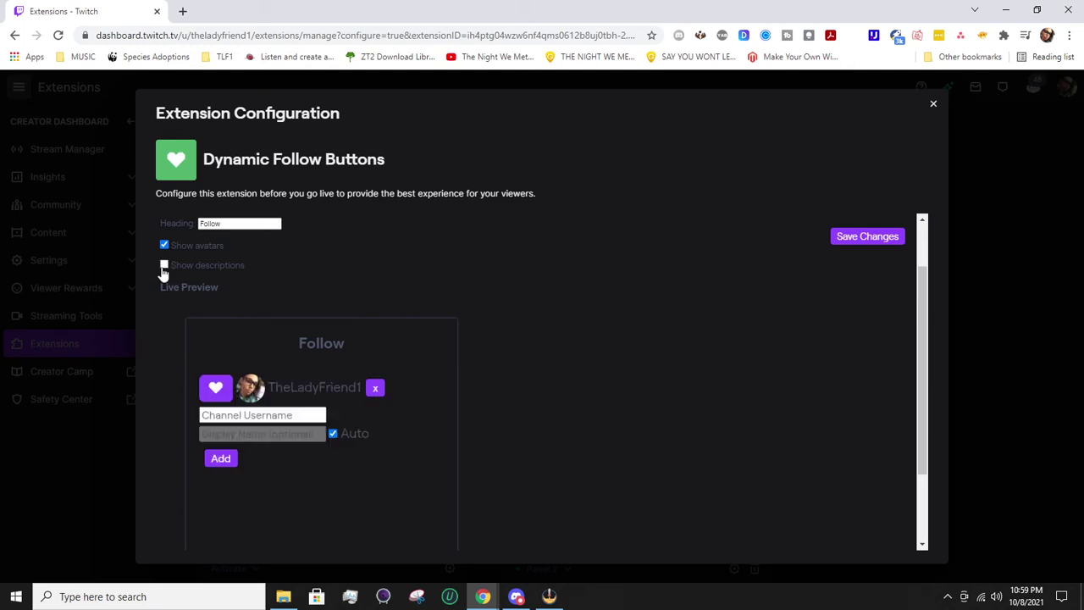
pyautogui.scroll(-2, 346, 447)
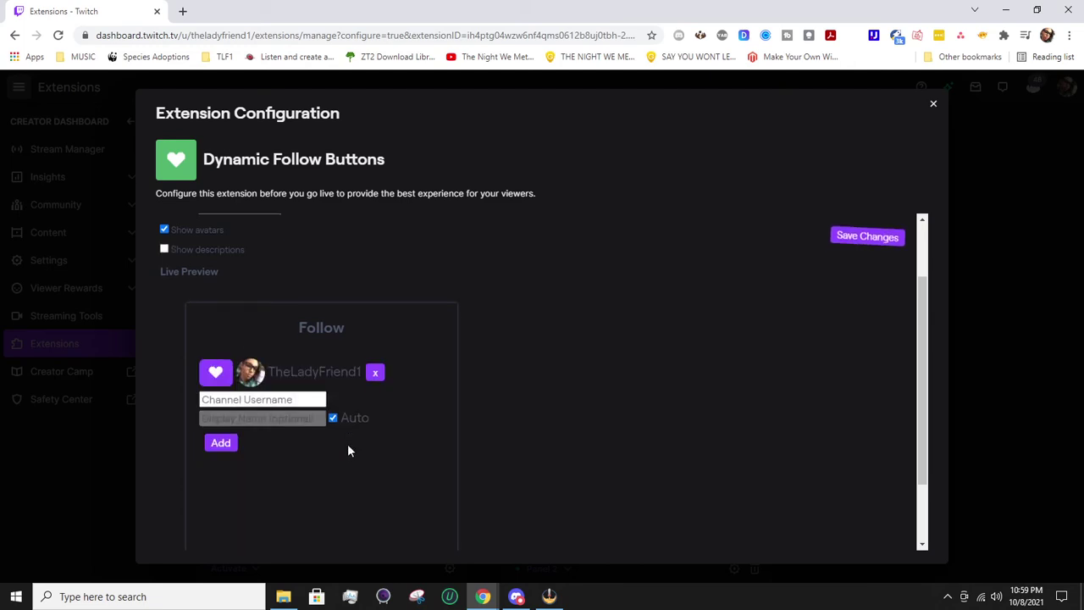
pyautogui.scroll(-1, 363, 496)
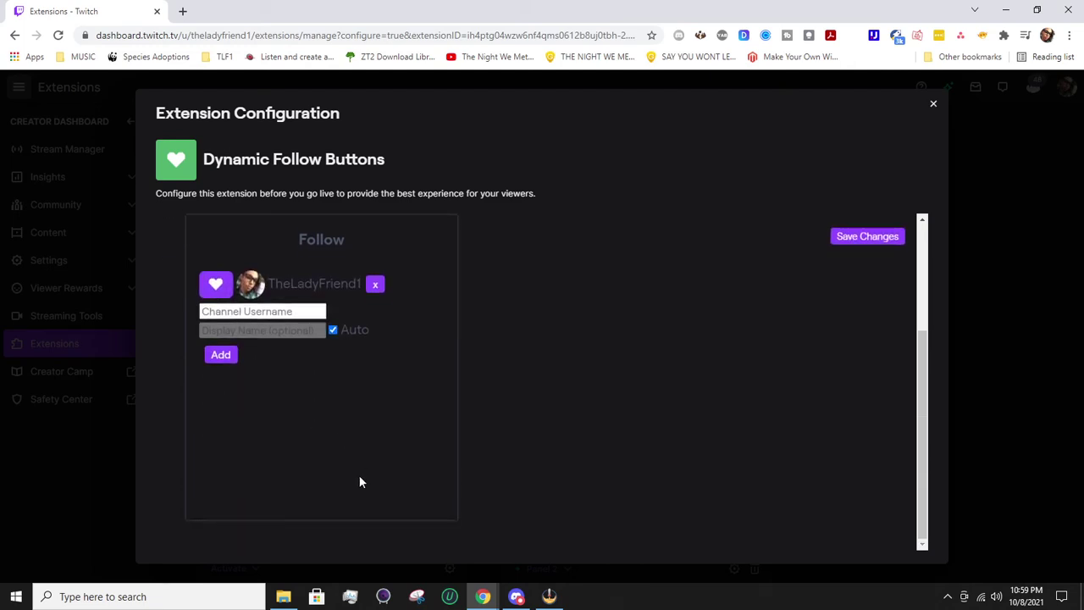
pyautogui.scroll(3, 359, 477)
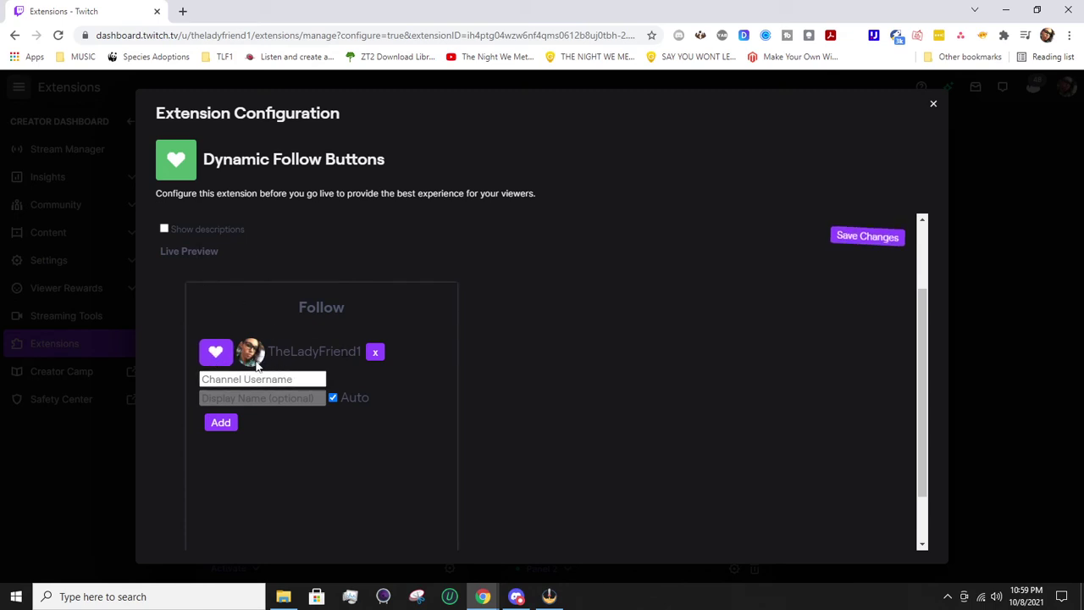
# Step: Add another channel, remove it again, and save the follow button settings
pyautogui.click(245, 378)
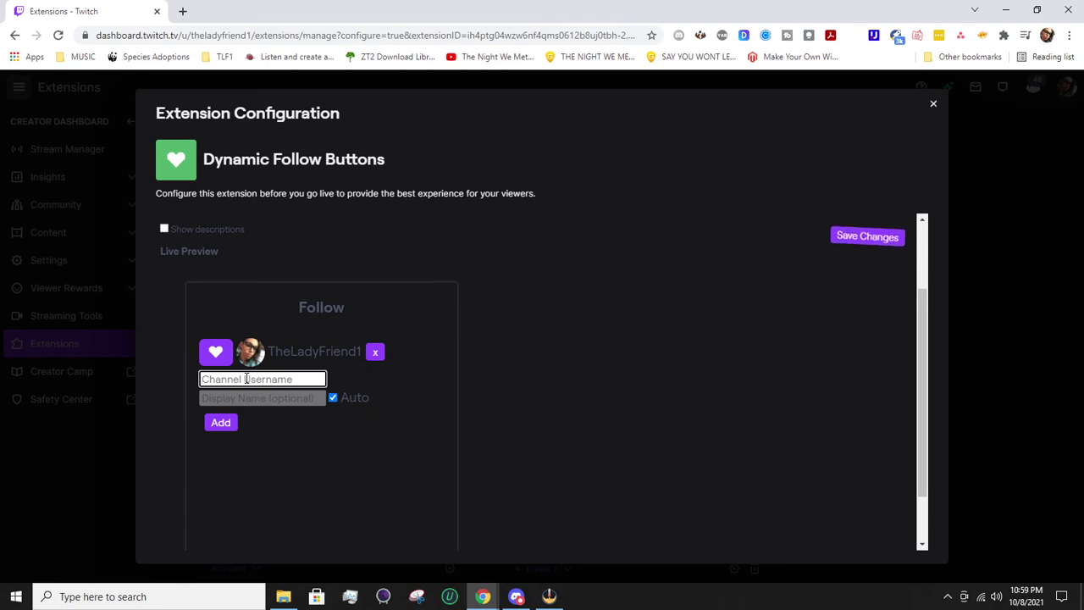
pyautogui.write('edga')
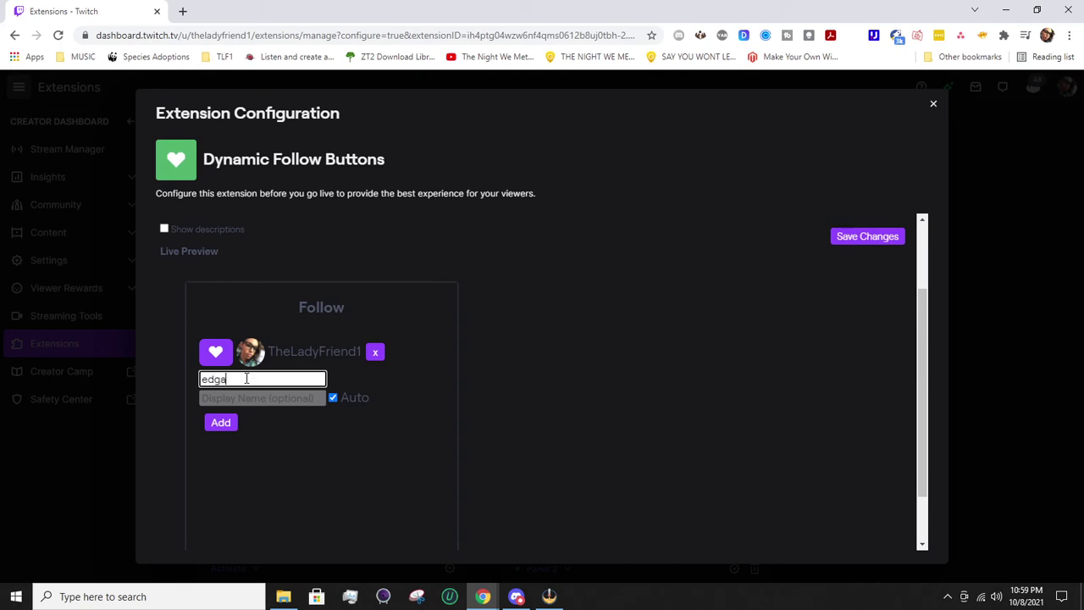
pyautogui.write('ralanbrolive')
pyautogui.press('Return')
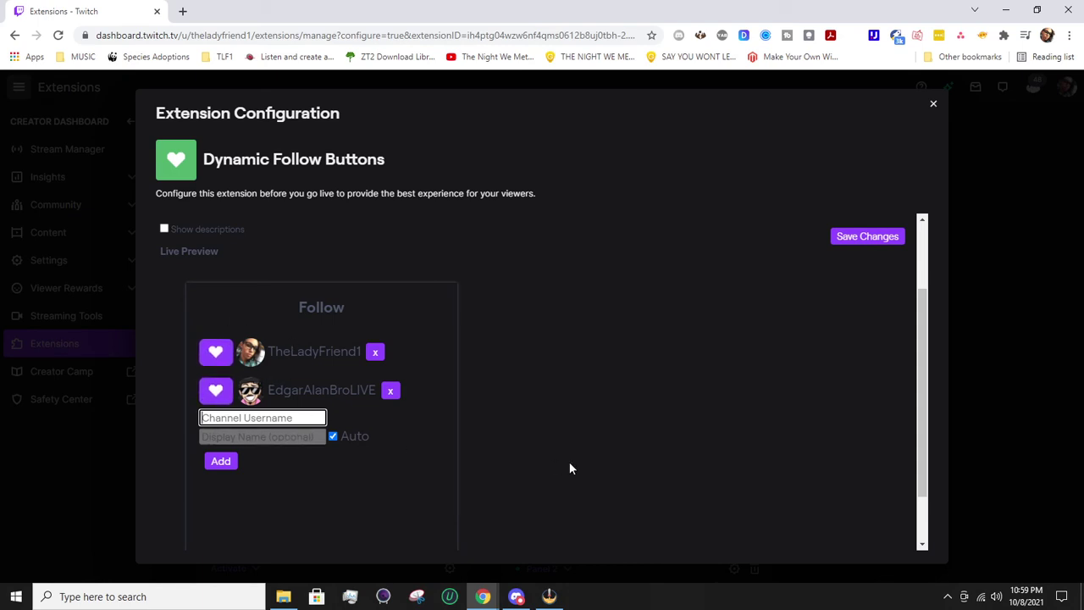
pyautogui.click(391, 391)
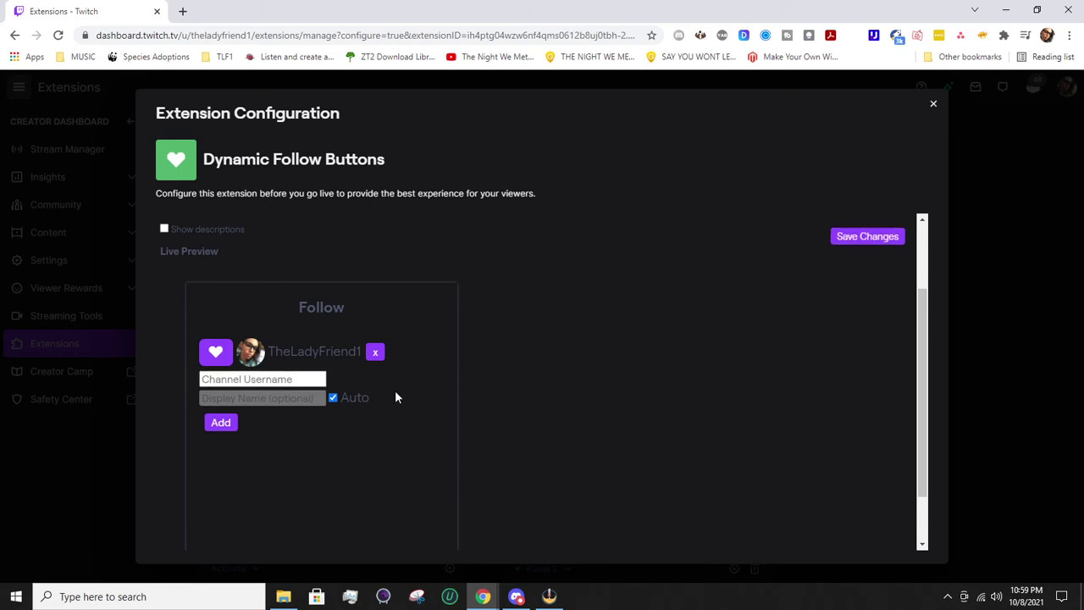
pyautogui.click(868, 238)
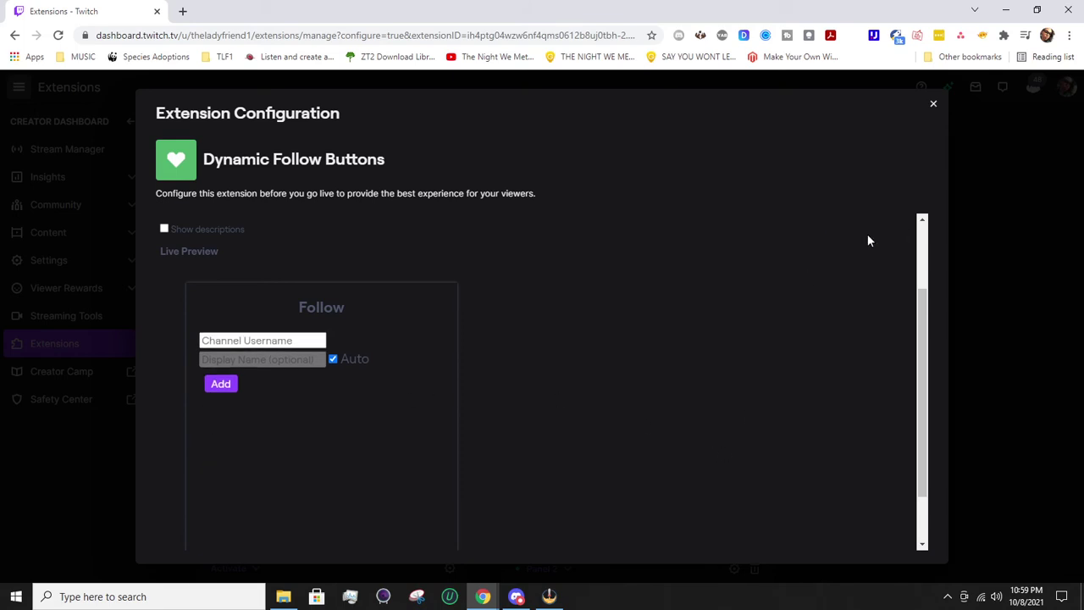
# Step: Add the streamer's own channel back to the follow list
pyautogui.scroll(2, 662, 410)
pyautogui.click(274, 444)
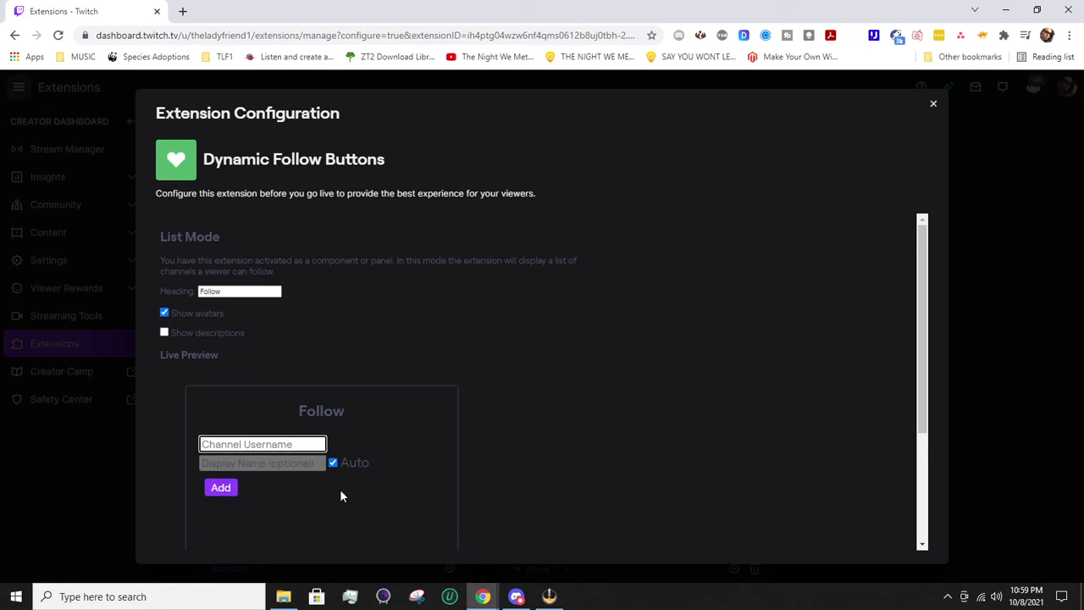
pyautogui.write('theladyfriend1')
pyautogui.press('Return')
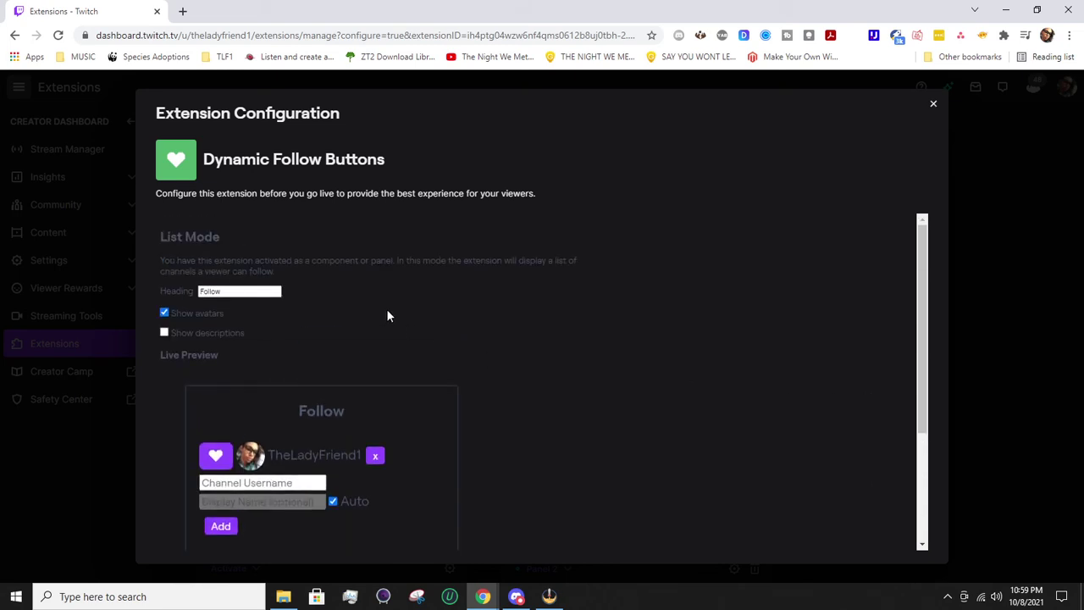
pyautogui.click(935, 105)
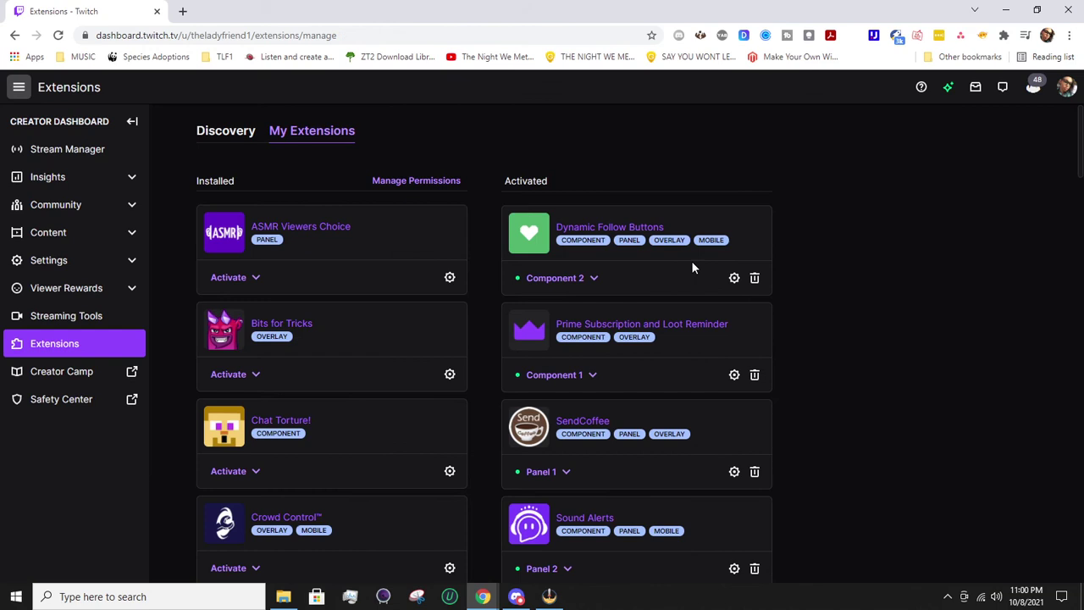
pyautogui.click(589, 282)
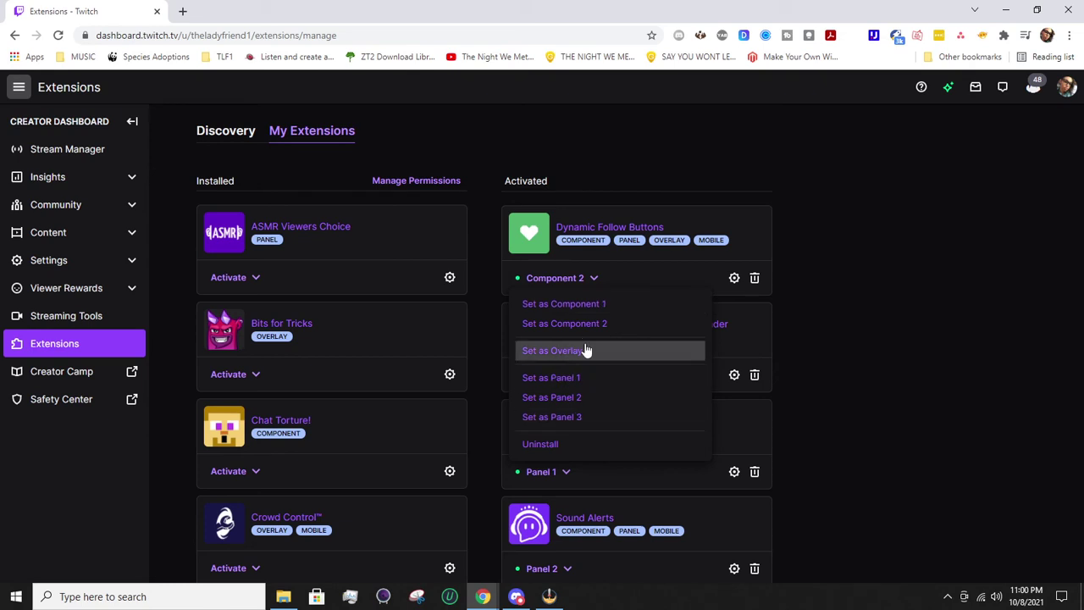
pyautogui.click(869, 313)
pyautogui.click(583, 278)
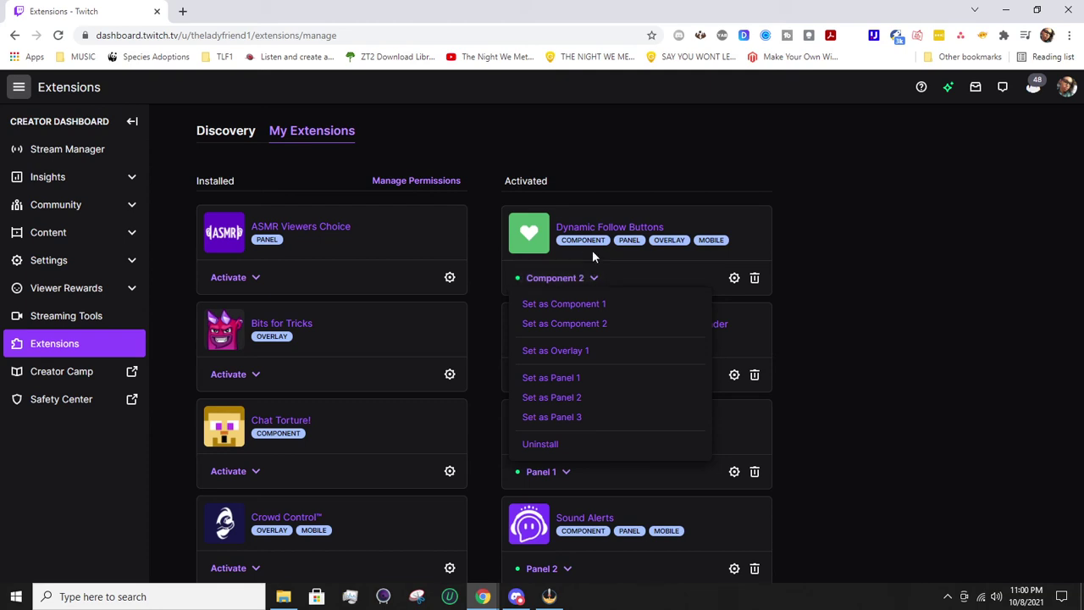
pyautogui.click(902, 289)
pyautogui.scroll(-3, 898, 289)
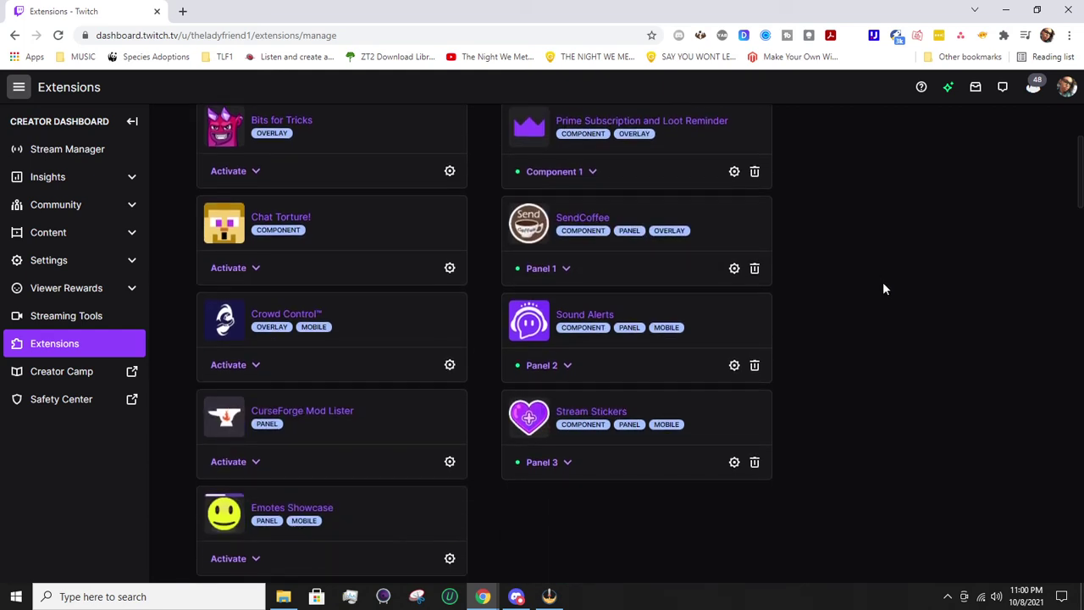
pyautogui.scroll(2, 878, 286)
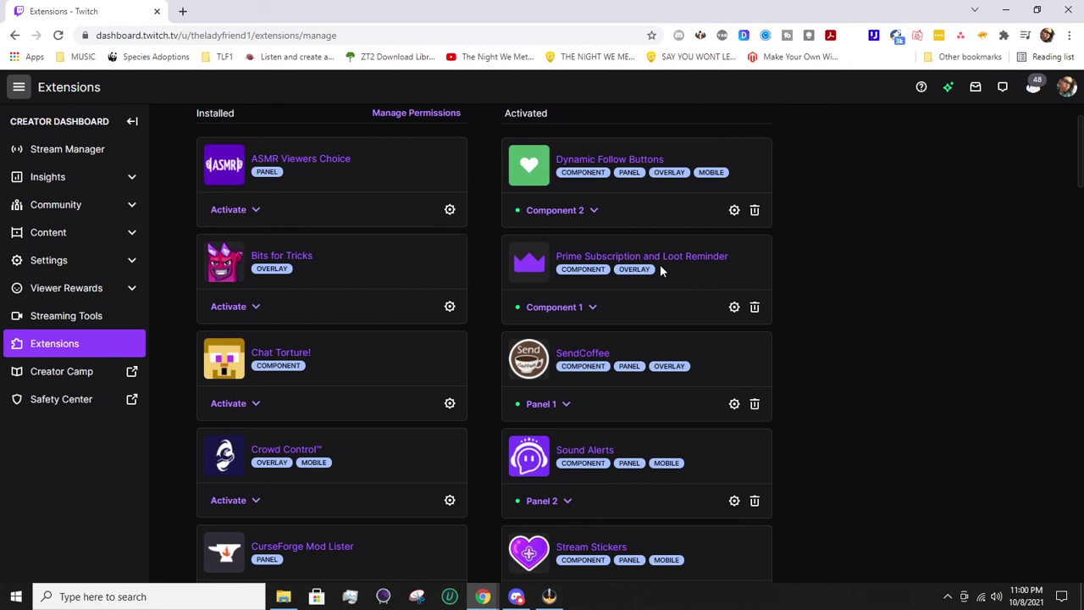